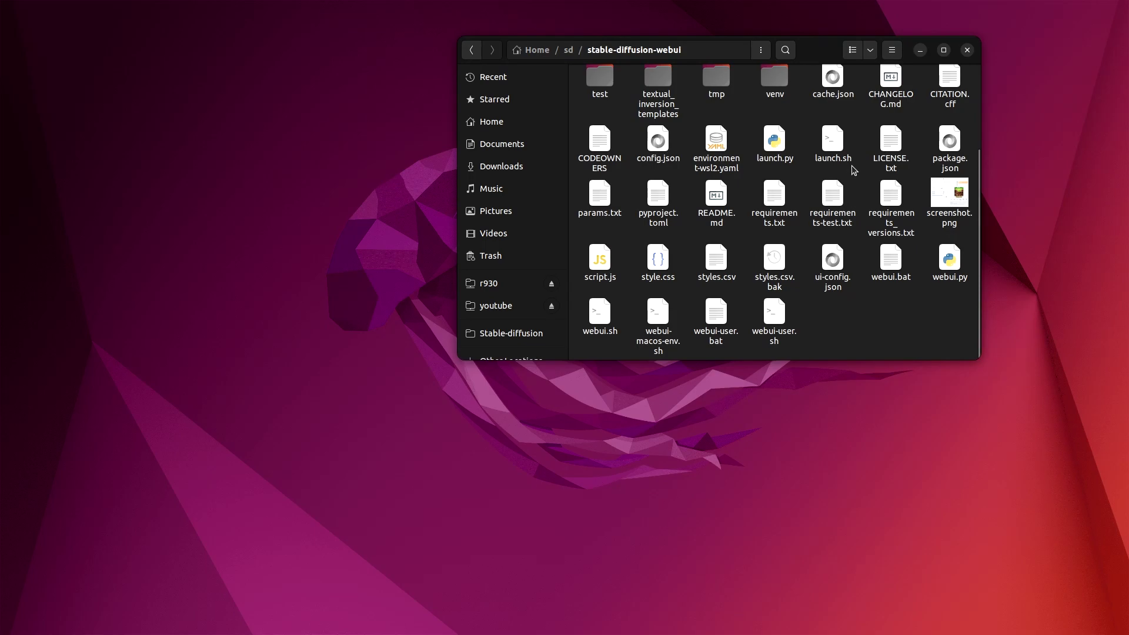
Go up to sd, enter stable-diffusion-webui, and open ui-config.json with Text Editor.
click(568, 50)
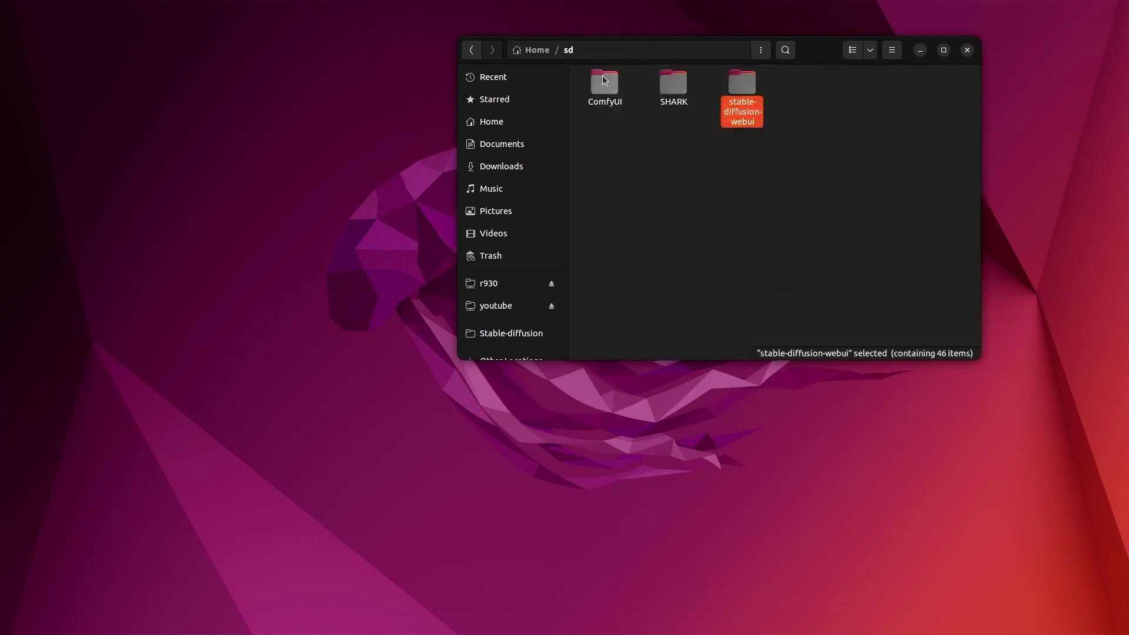
double_click(744, 90)
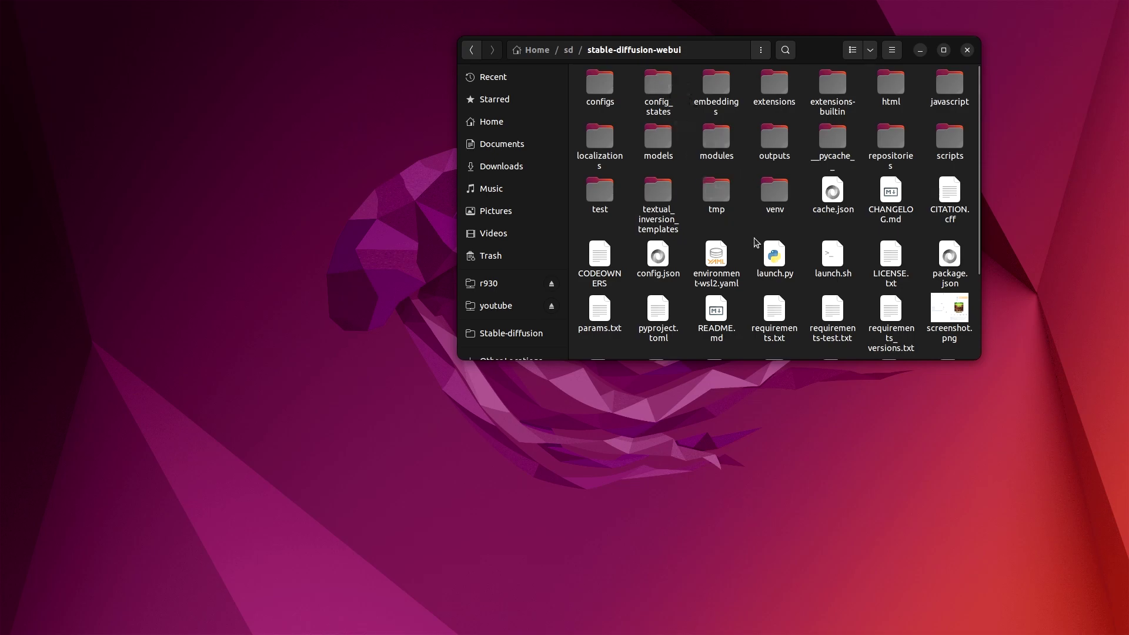
scroll(811, 286, down, 3)
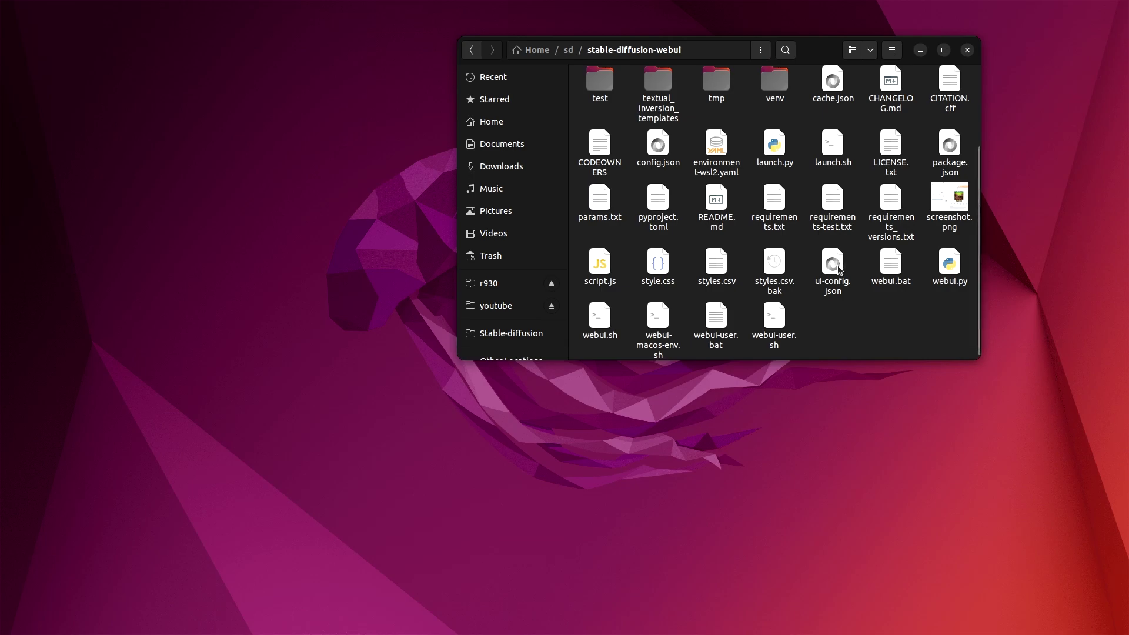
right_click(837, 264)
click(853, 276)
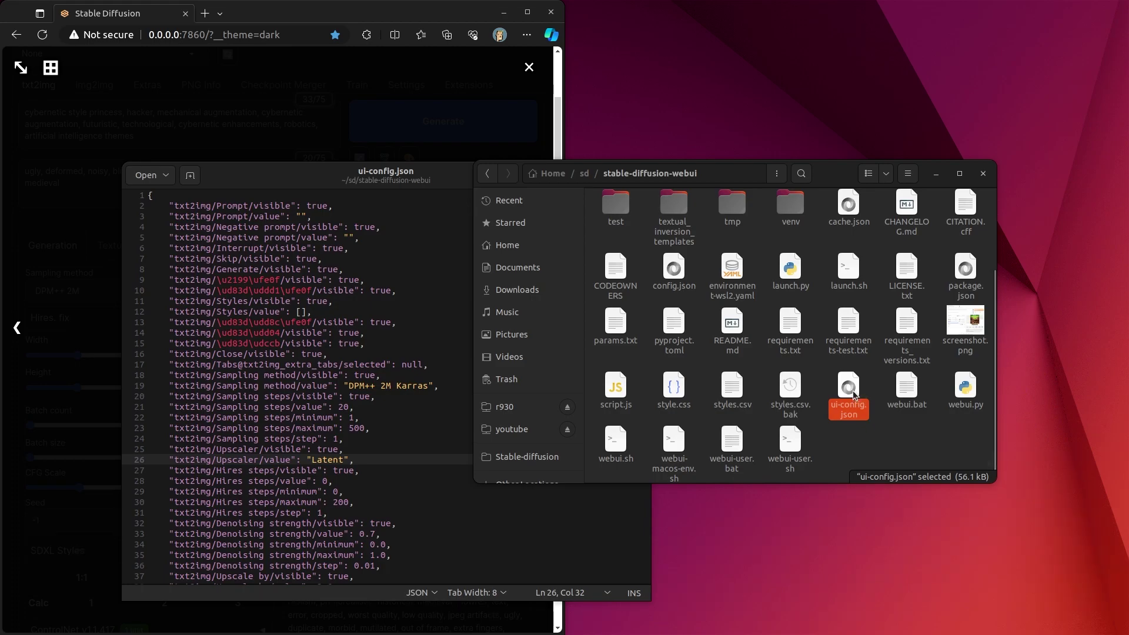
Copy ui-config.json into the Documents folder.
right_click(853, 390)
click(889, 475)
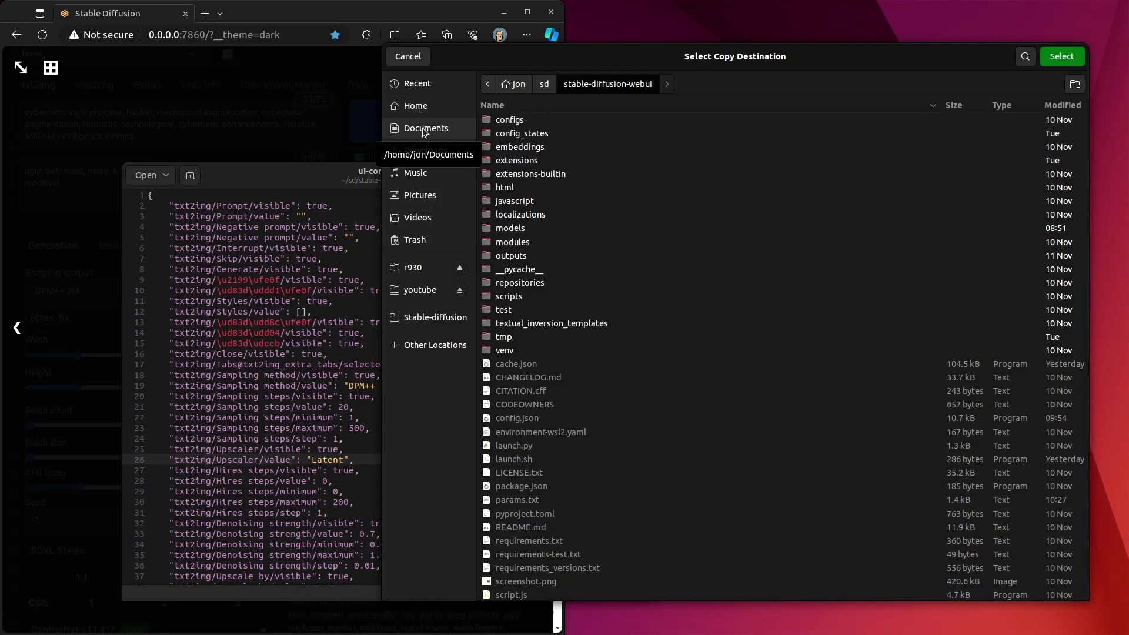
click(425, 131)
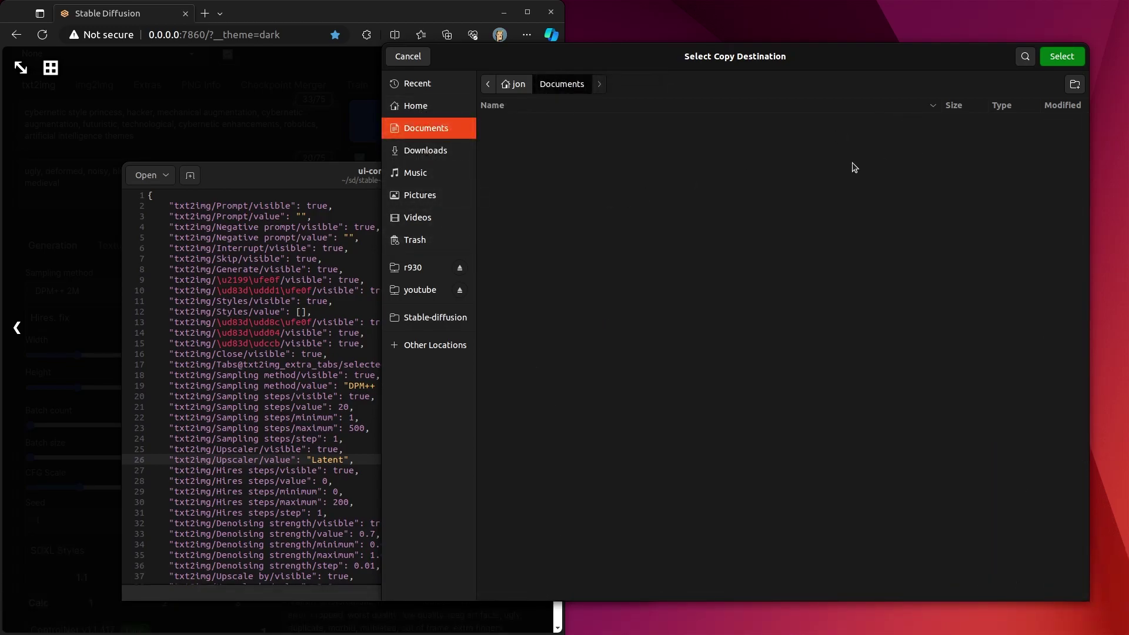
click(1070, 57)
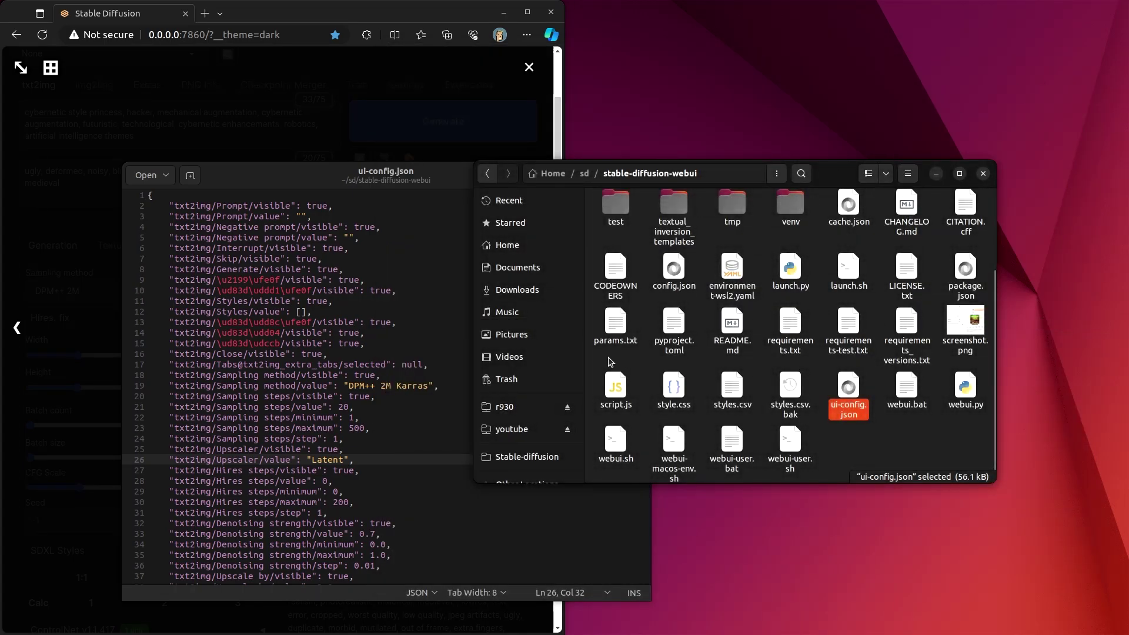
In Documents, rename the copied file to ui-config.backup.json.
click(515, 267)
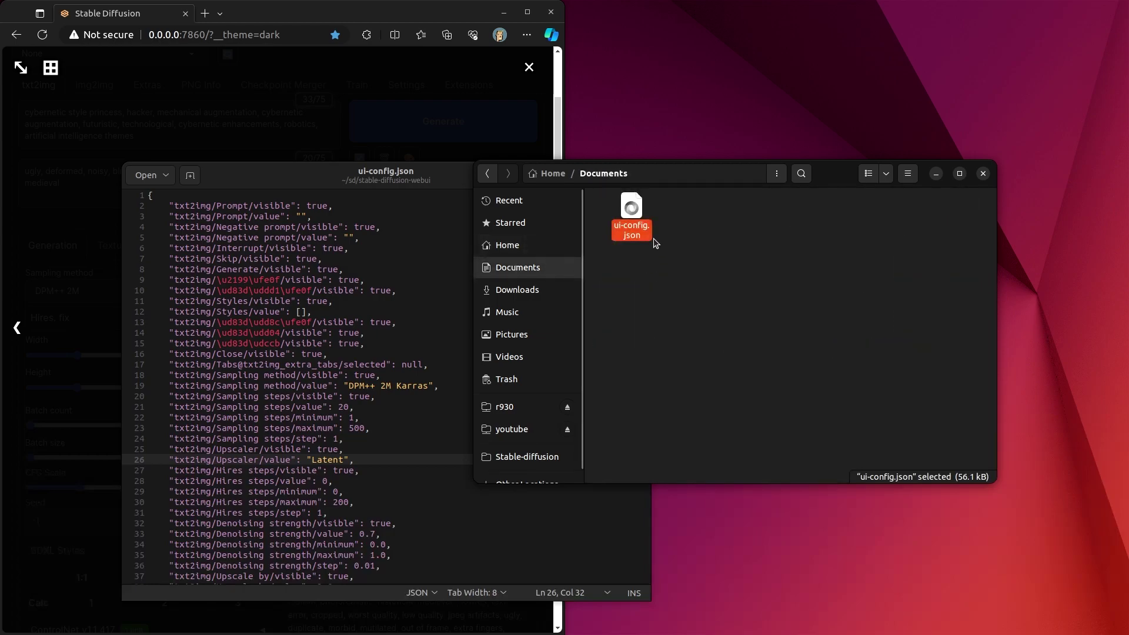
right_click(634, 230)
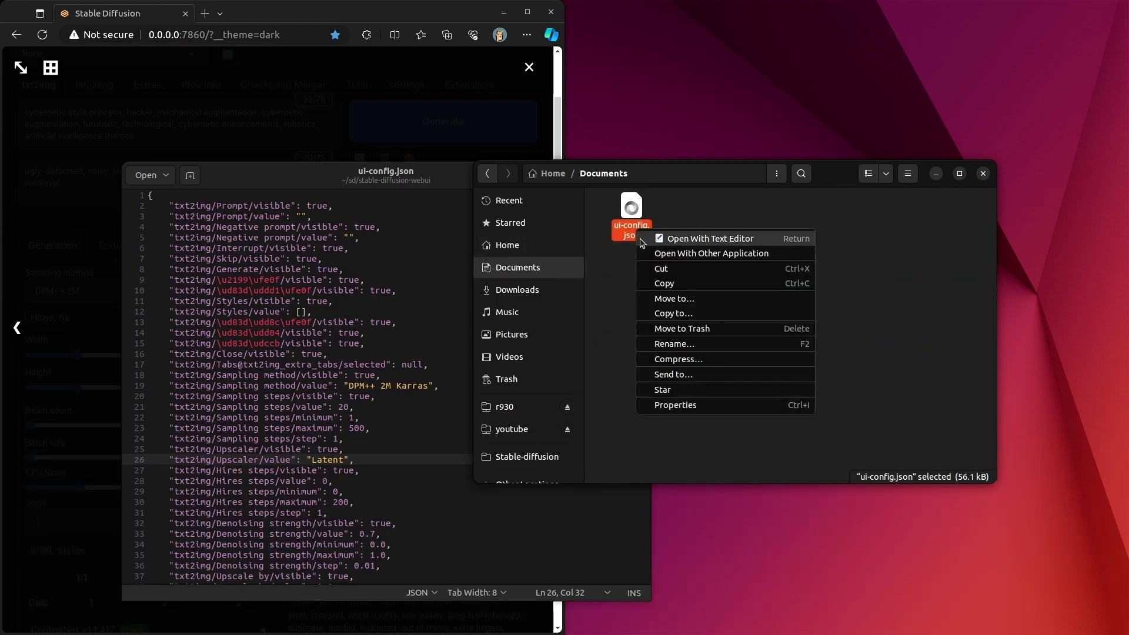
click(674, 346)
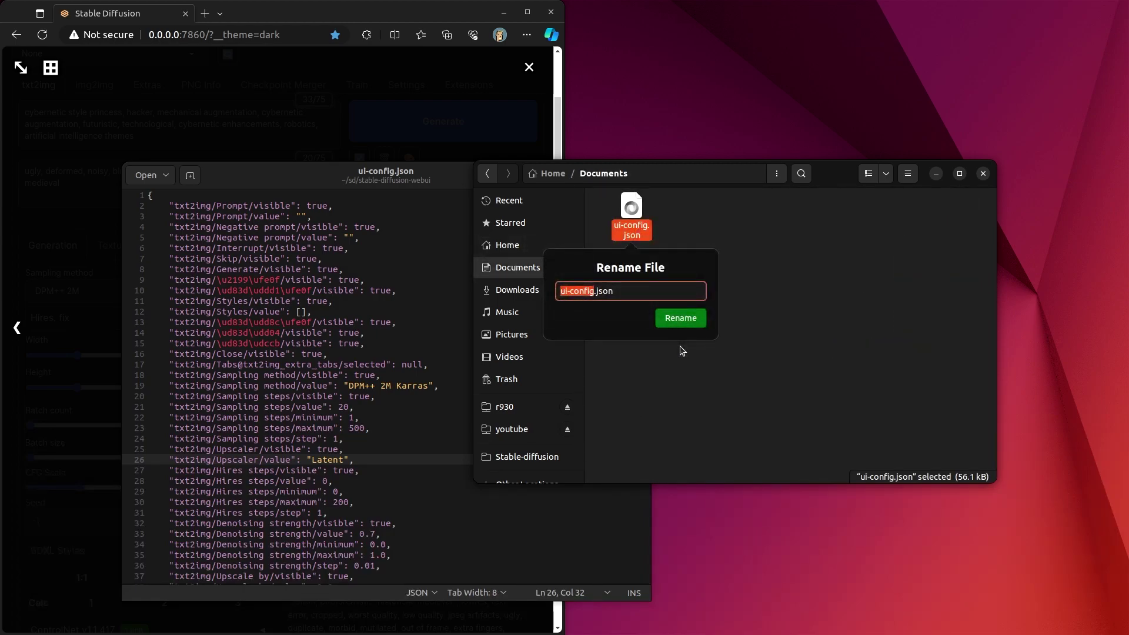
key(Right)
text(.old)
key(BackSpace)
key(BackSpace)
key(BackSpace)
text(backup)
key(Return)
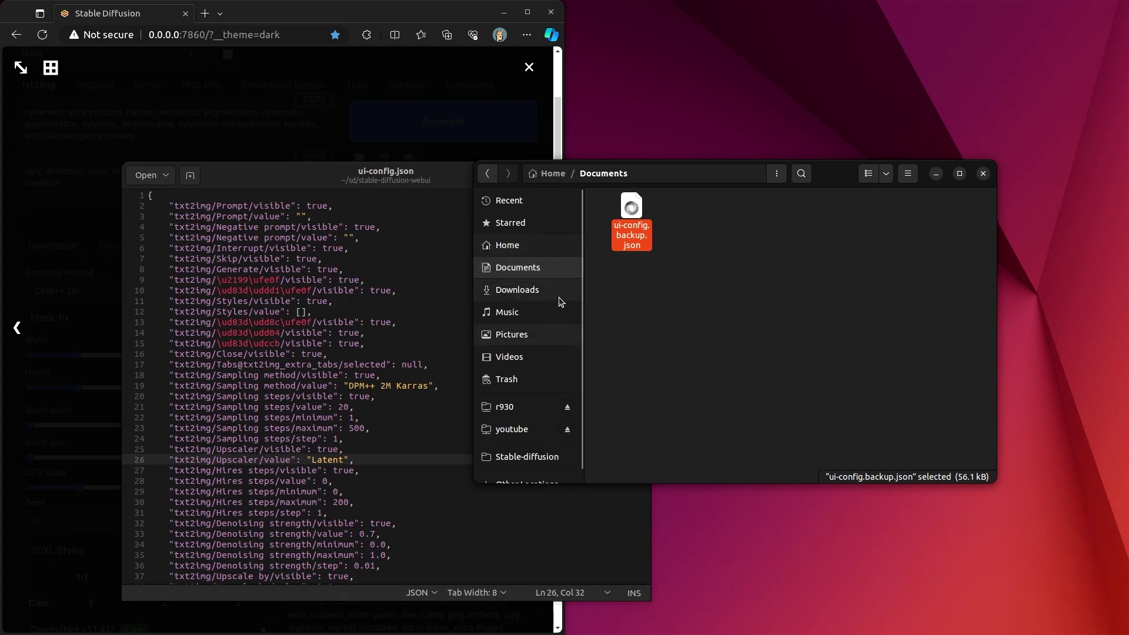
Navigate Home → sd → stable-diffusion-webui, open ui-config.json in Text Editor, and move the editor window right.
click(504, 245)
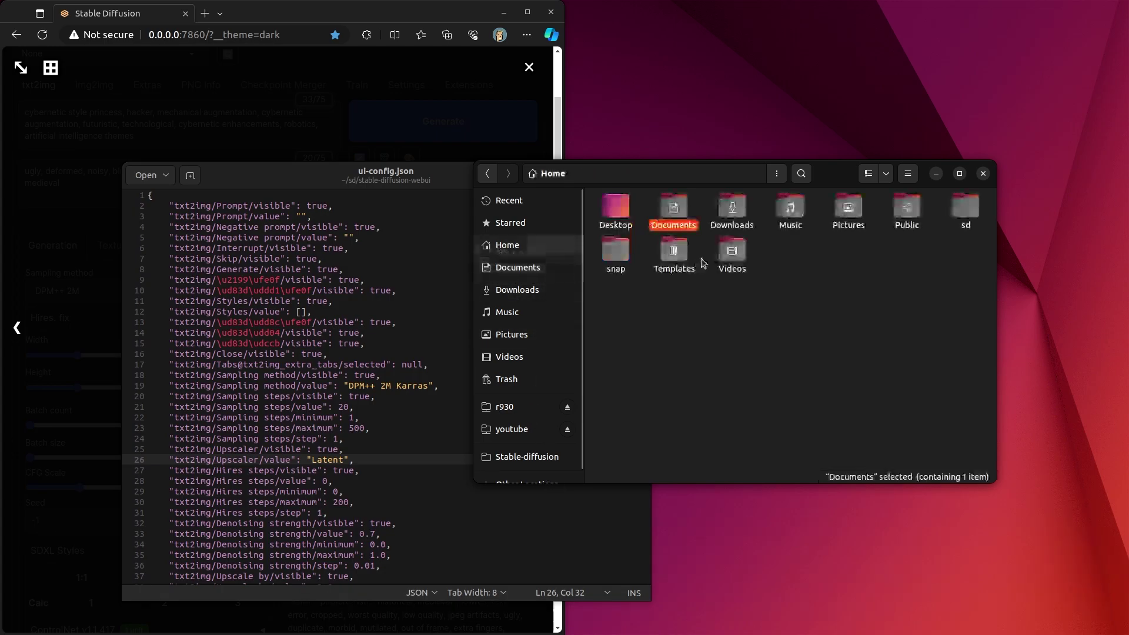
double_click(965, 216)
double_click(775, 216)
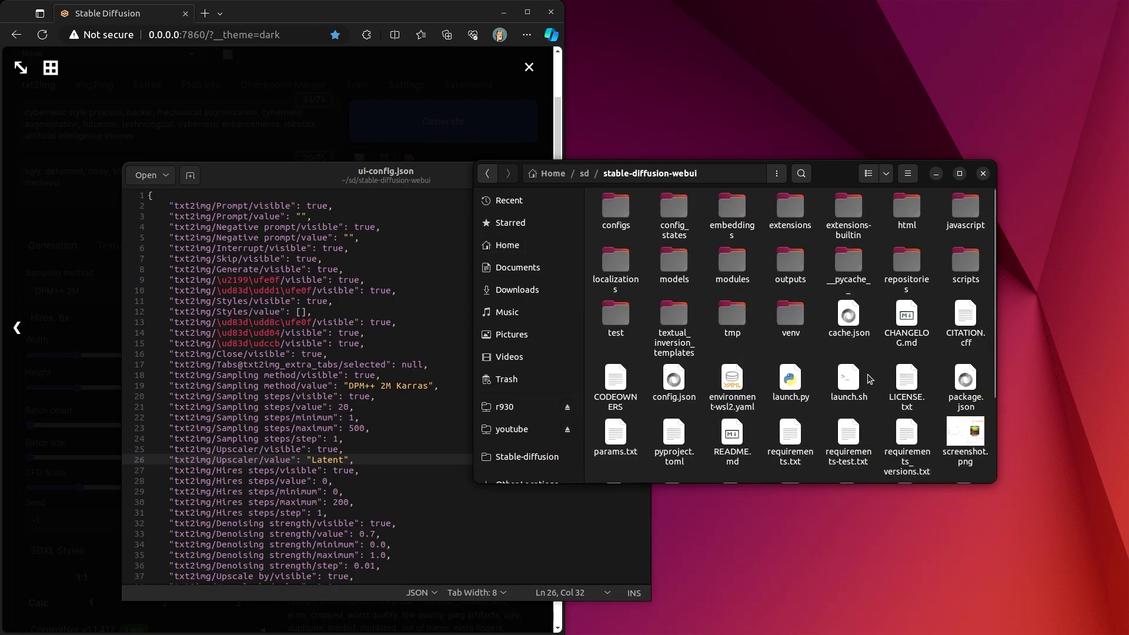
scroll(872, 430, down, 2)
right_click(850, 389)
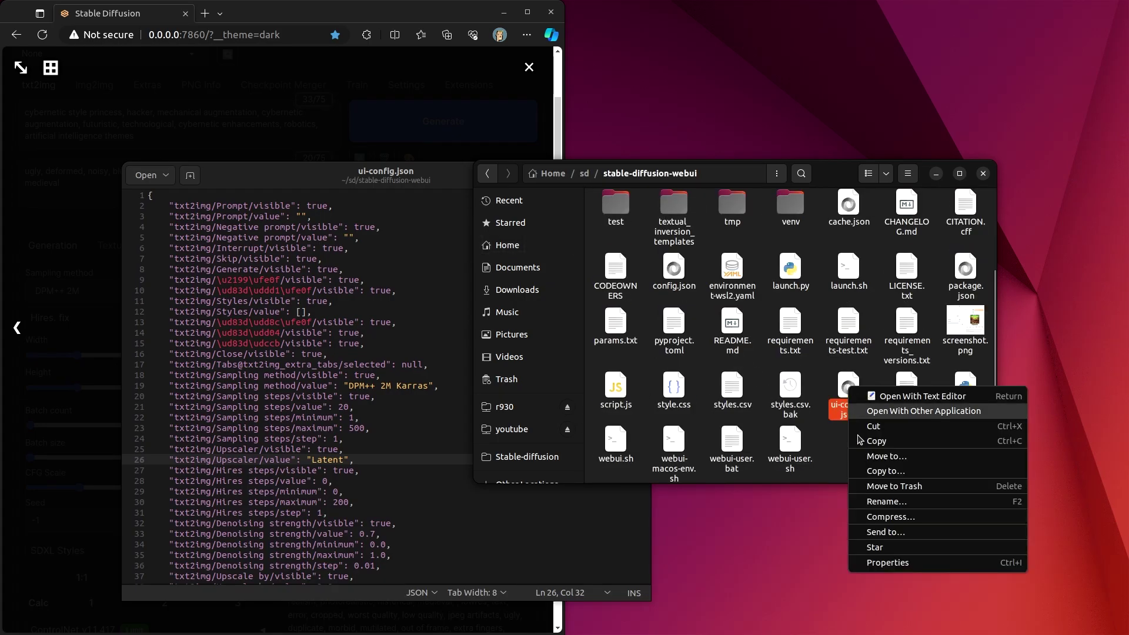
click(925, 396)
drag(347, 177, 737, 146)
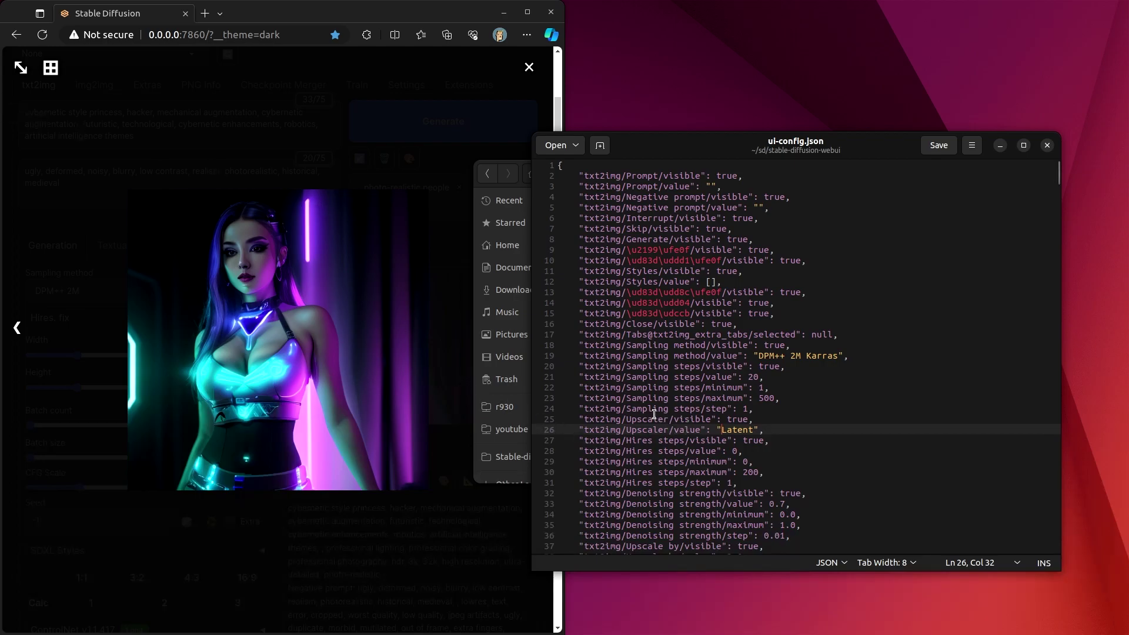
Confirm the Sampling steps entries on lines 22–24 show maximum 500, then bring up txt2img.
drag(627, 388, 700, 395)
click(716, 398)
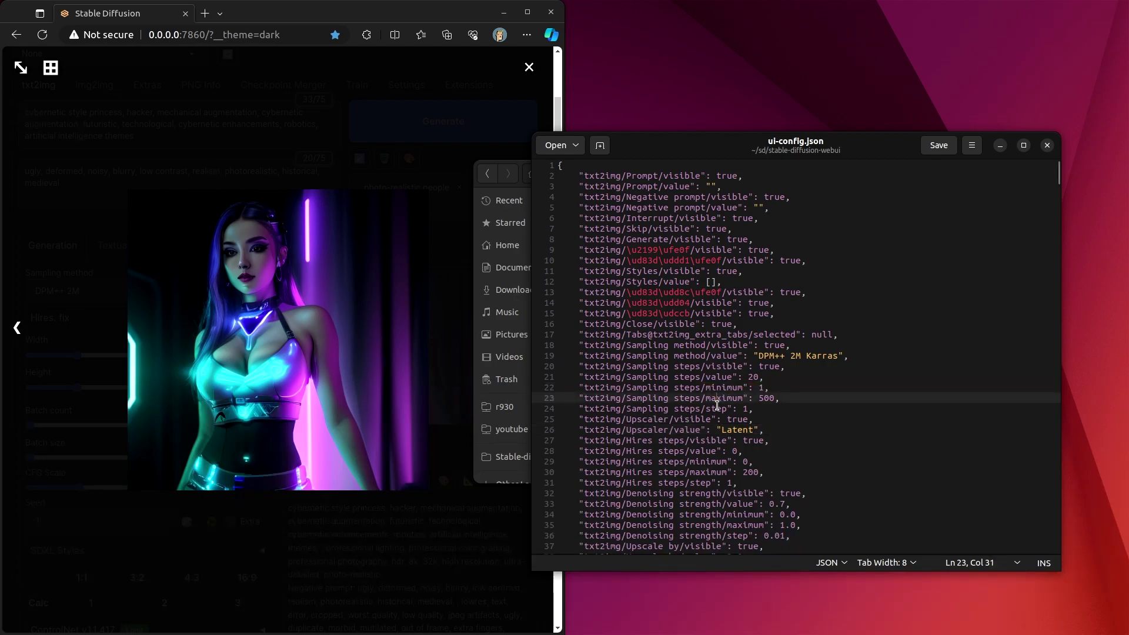
click(749, 410)
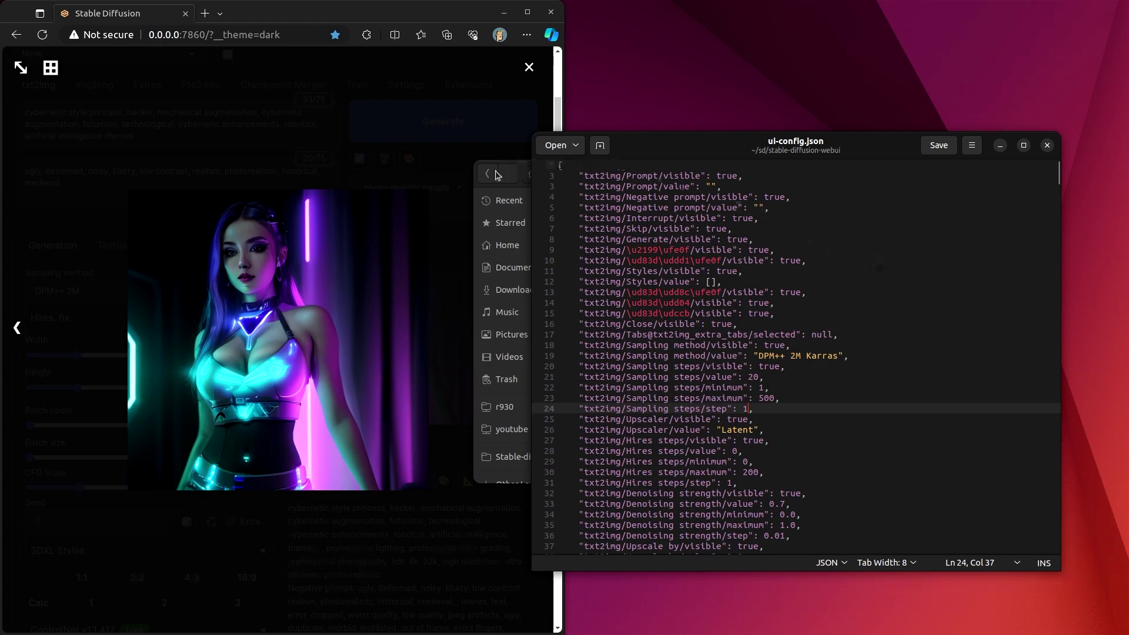
click(457, 89)
click(456, 89)
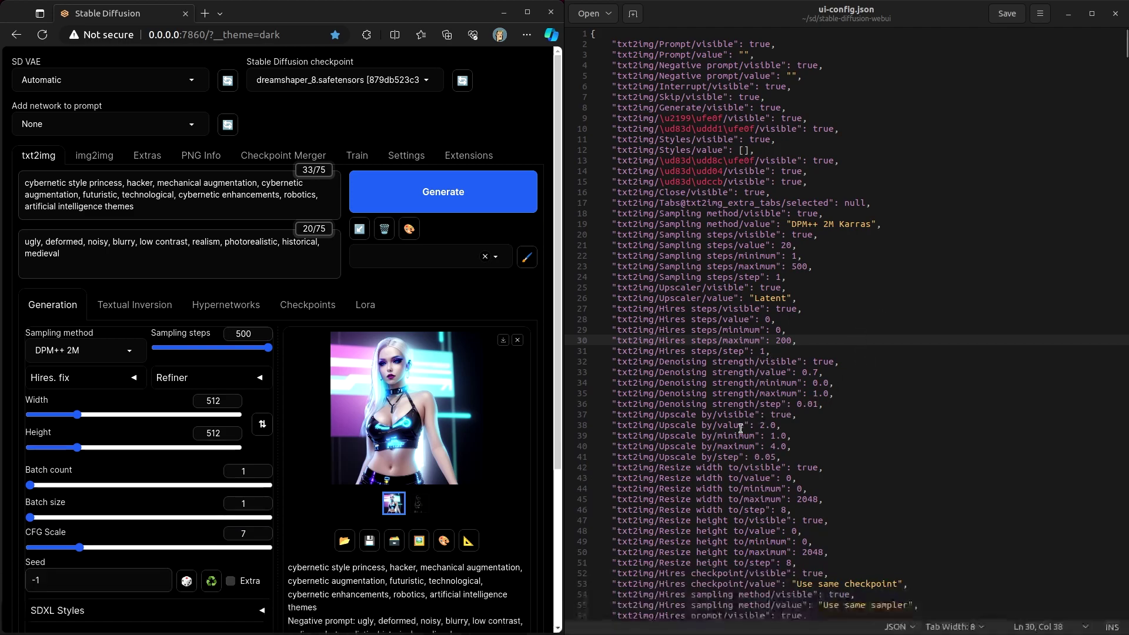
scroll(857, 327, down, 20)
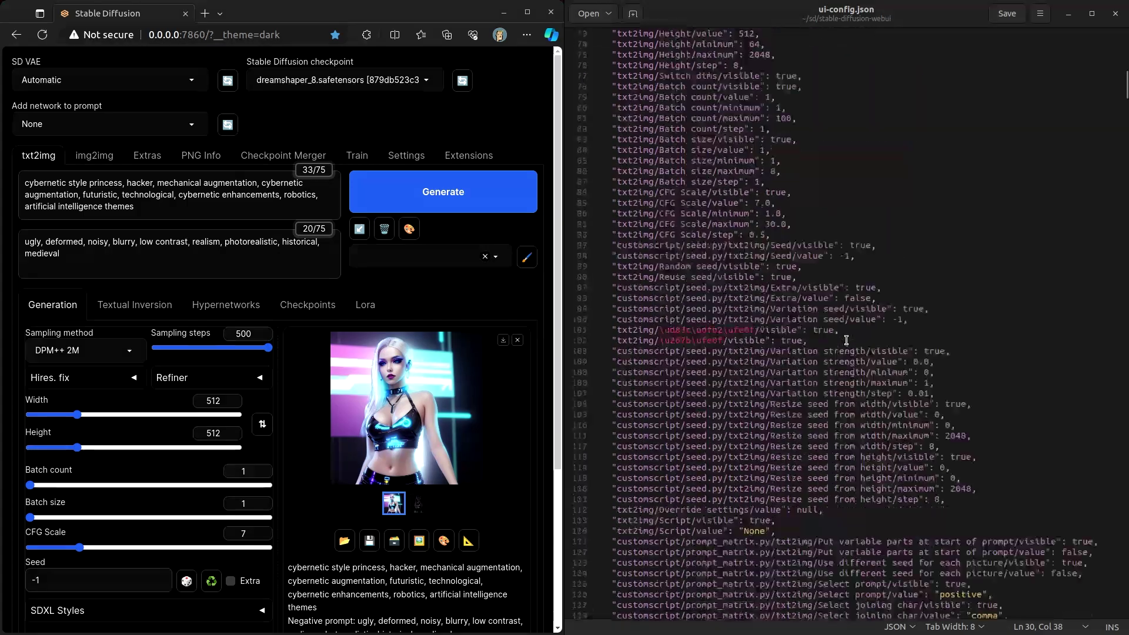
scroll(845, 347, down, 20)
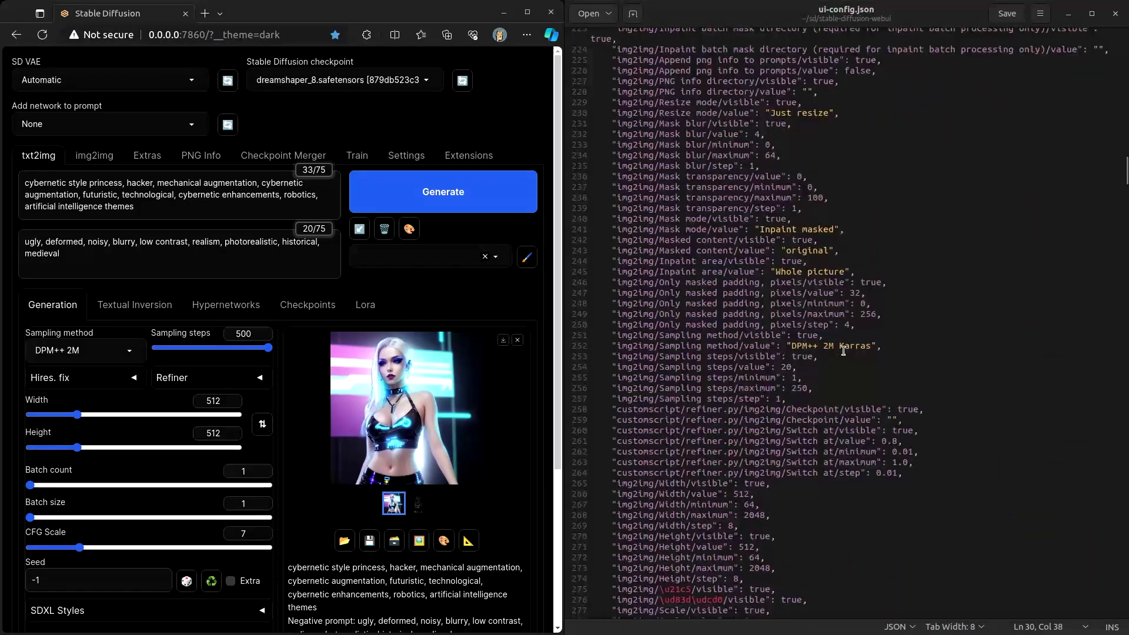
scroll(841, 350, down, 20)
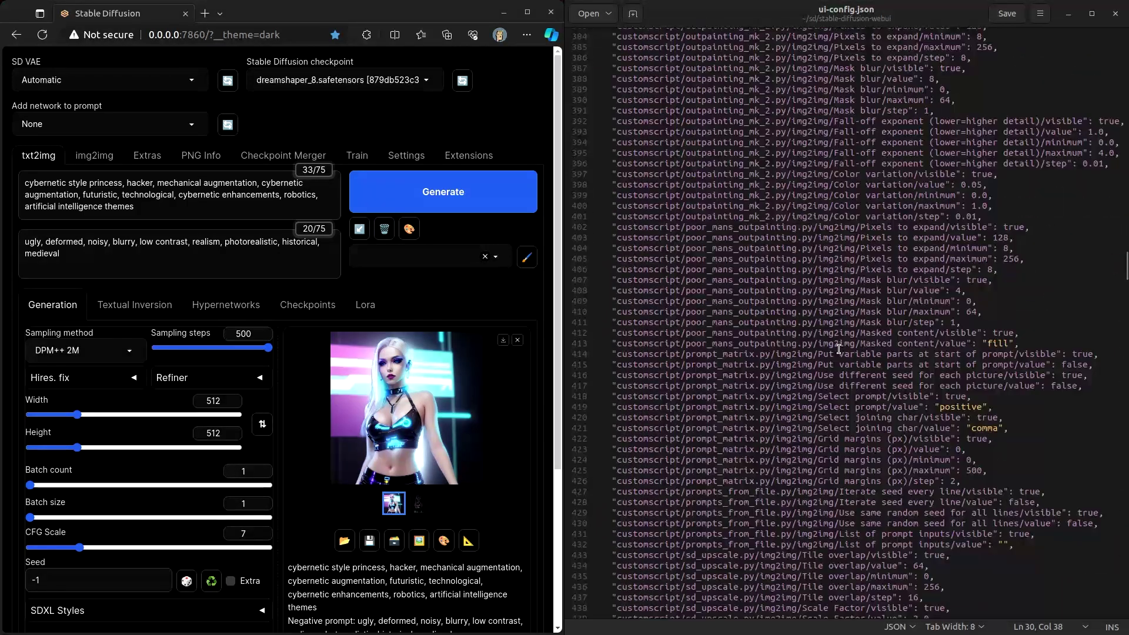
scroll(835, 351, up, 15)
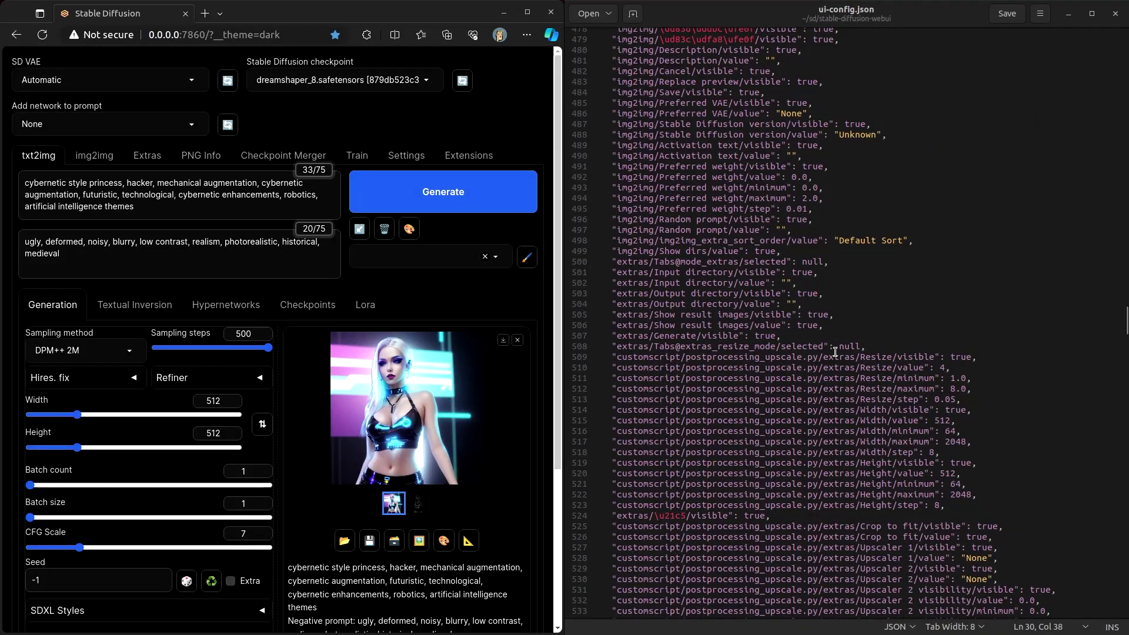
scroll(940, 318, down, 12)
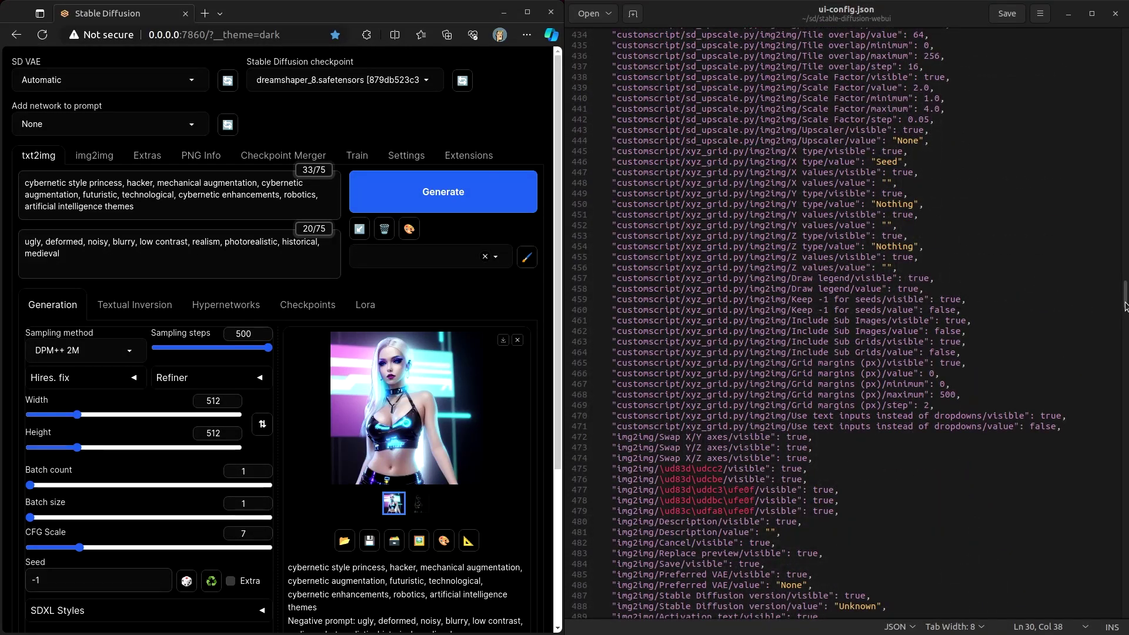
drag(1126, 294, 1125, 42)
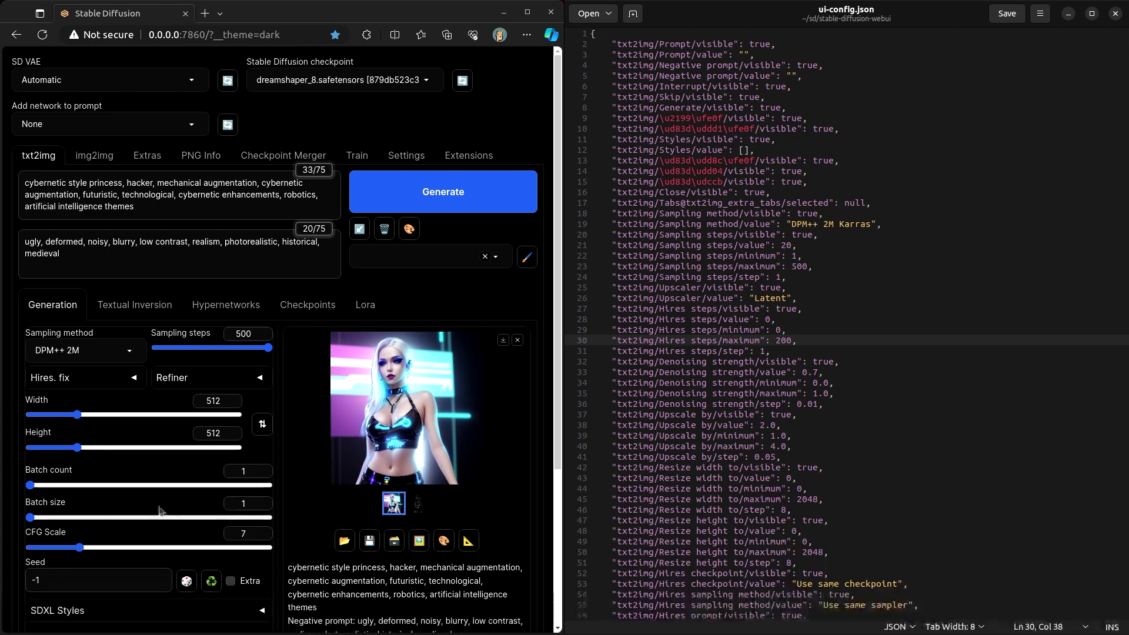
key(Up)
key(Up)
key(Up)
key(Up)
key(Up)
key(Up)
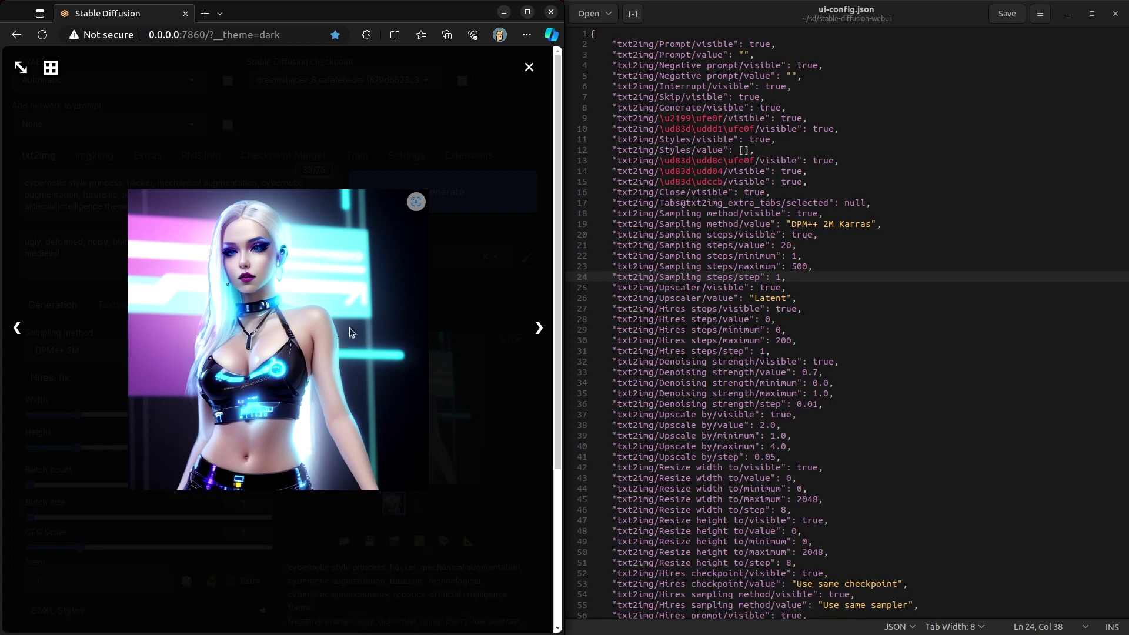
Close the image preview and scroll to the generation info showing Steps: 500.
click(460, 253)
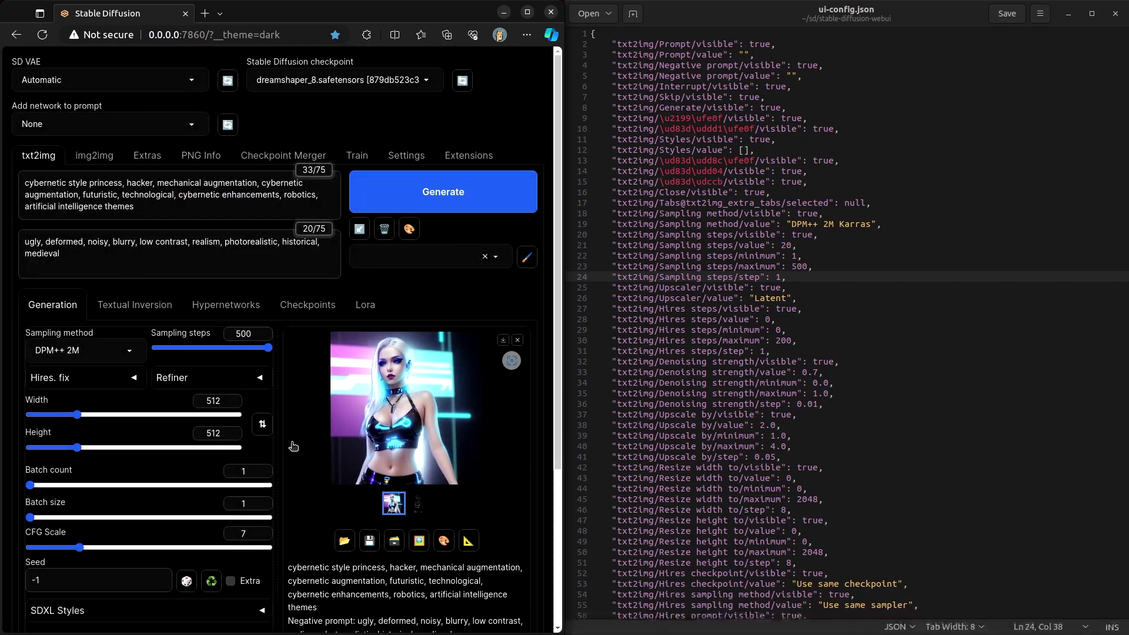
scroll(292, 446, down, 2)
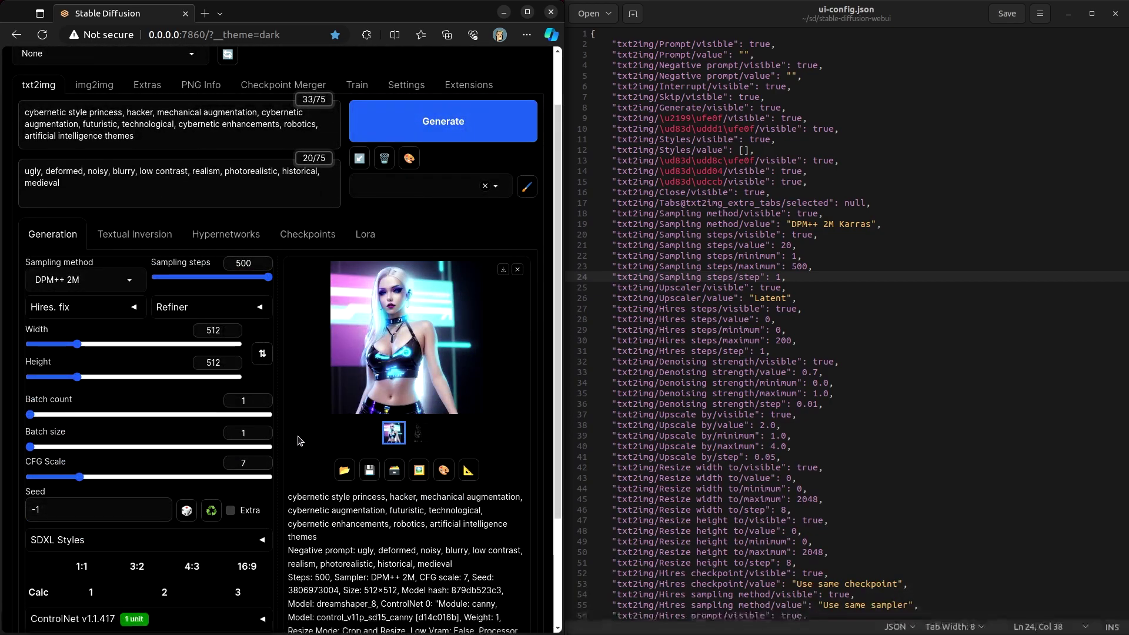